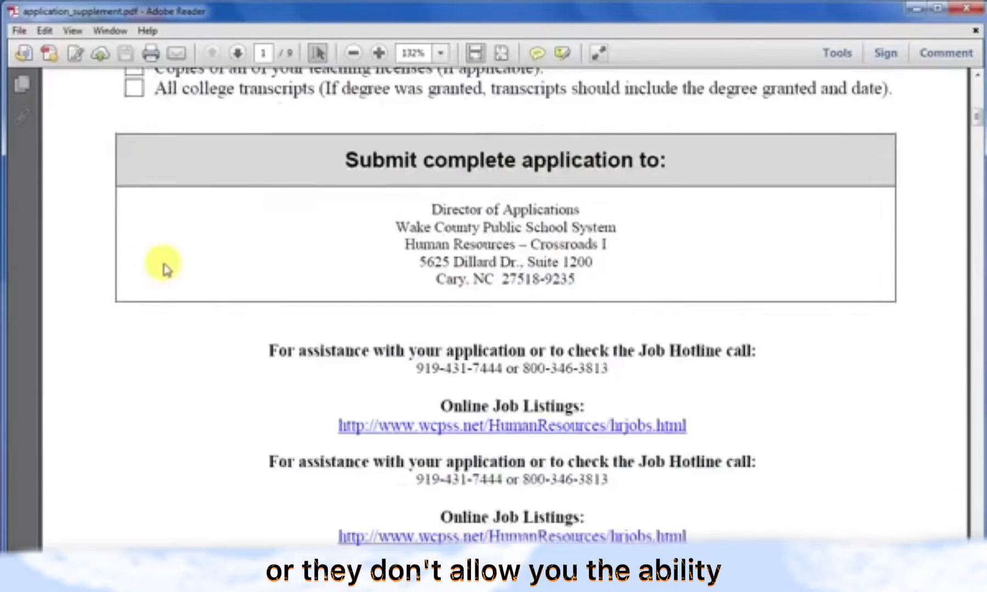
Examine the application supplement PDF and check whether the Full Name line on the waiver page can be filled in.
scroll(166, 263, "down", 15)
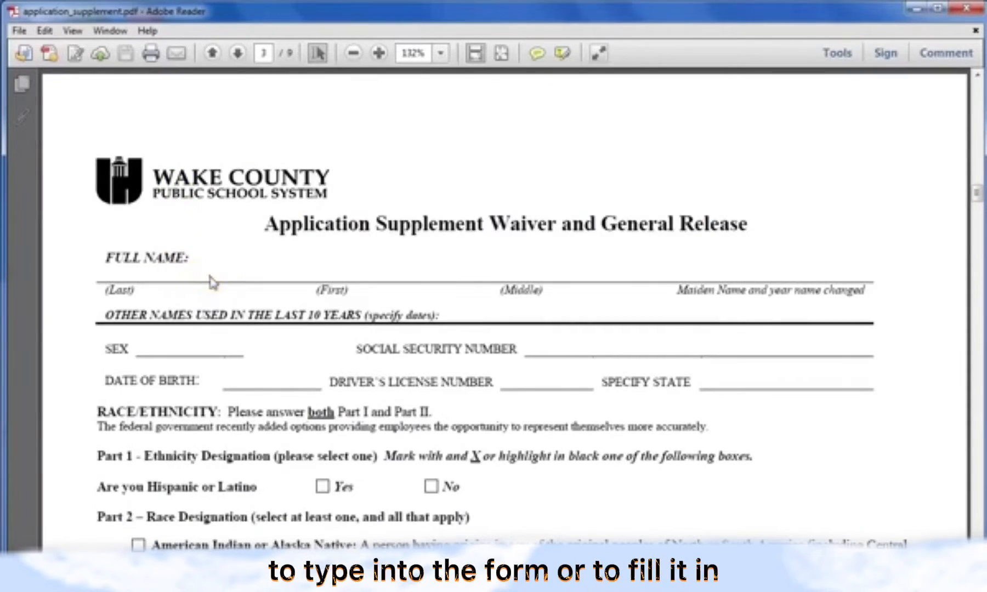
left_click(330, 275)
left_click(399, 277)
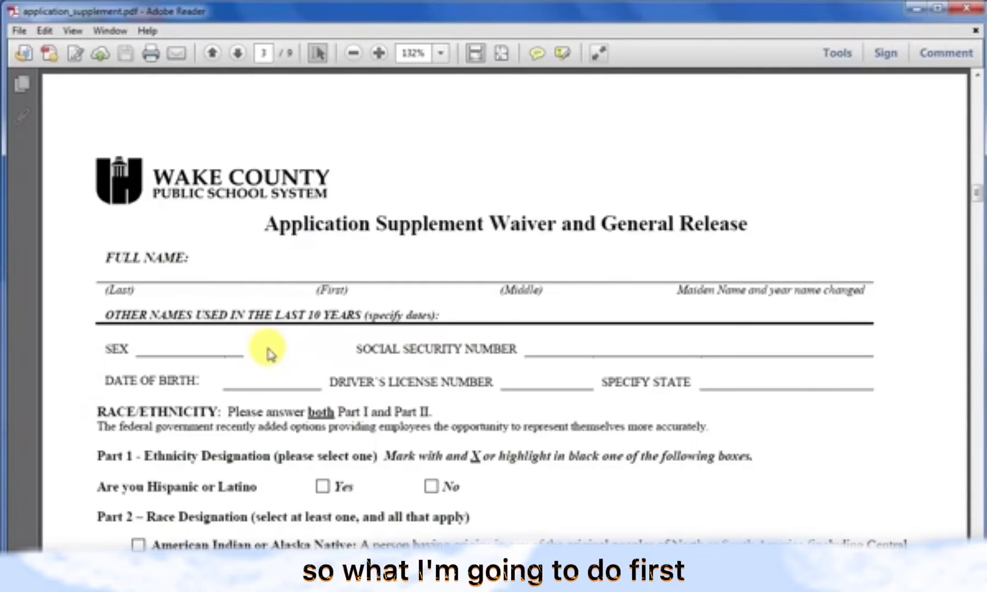
scroll(269, 351, "up", 15)
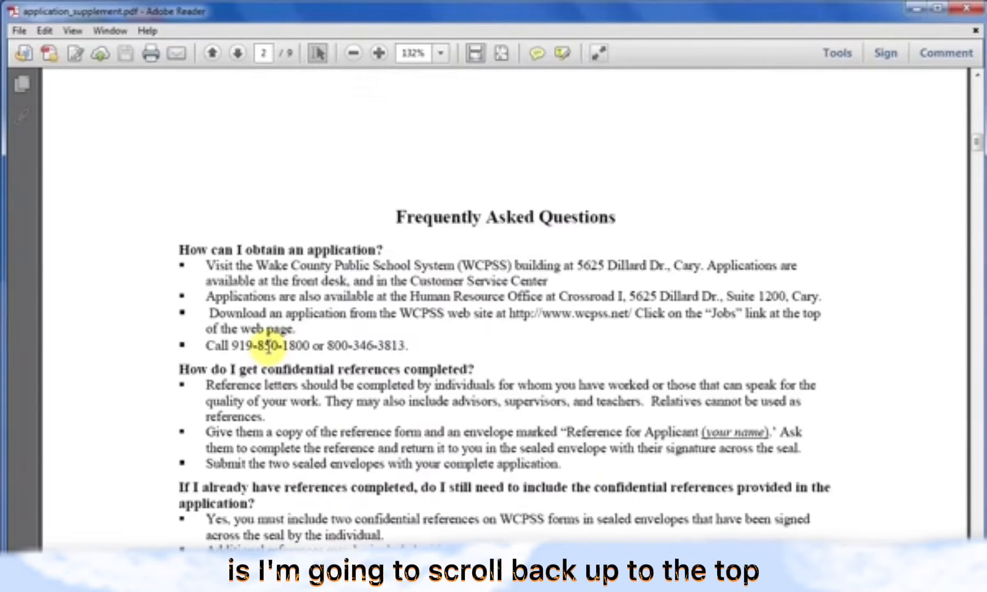
scroll(269, 351, "up", 12)
scroll(264, 353, "down", 3)
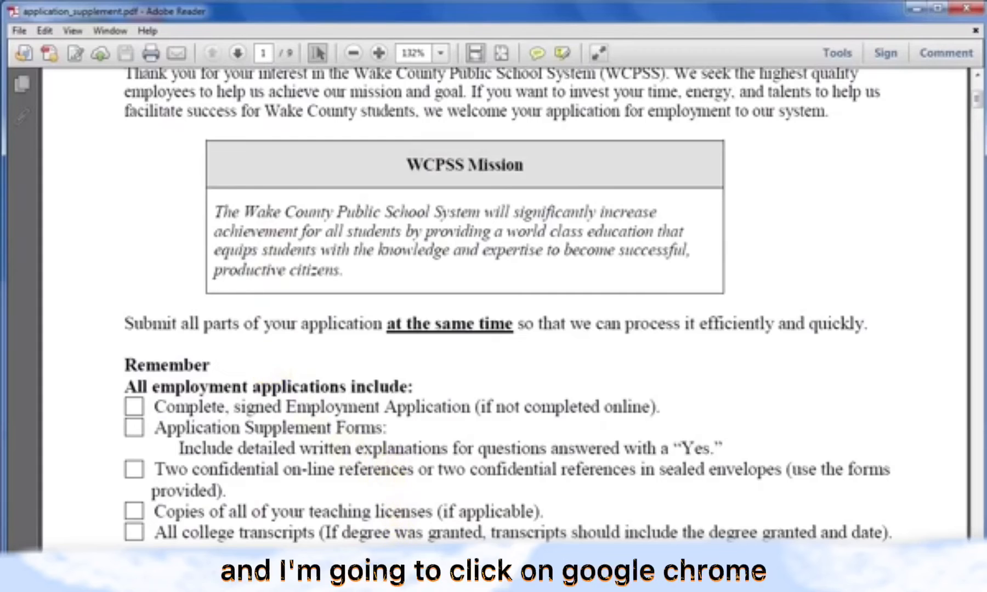
Switch to Google Chrome, search Google for pdfescape and open the PDFescape website.
left_click(382, 507)
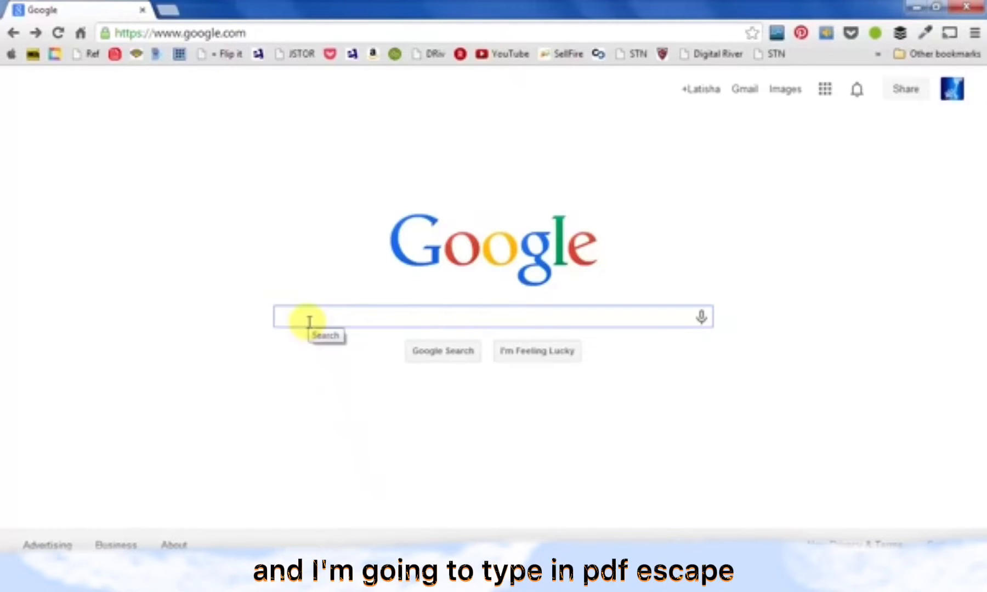
type("pdfesc")
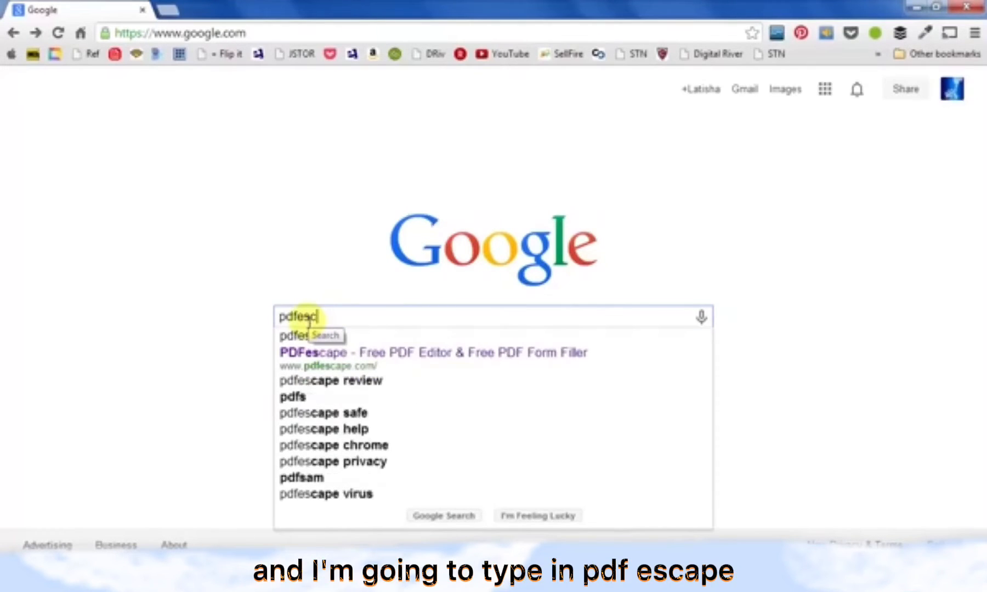
type("ape")
key("Return")
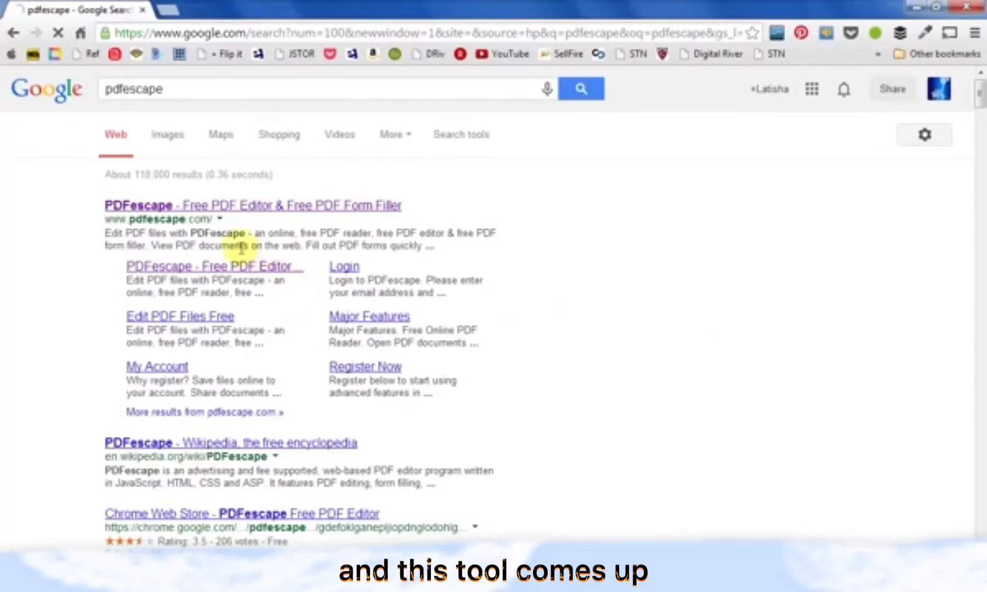
left_click(218, 214)
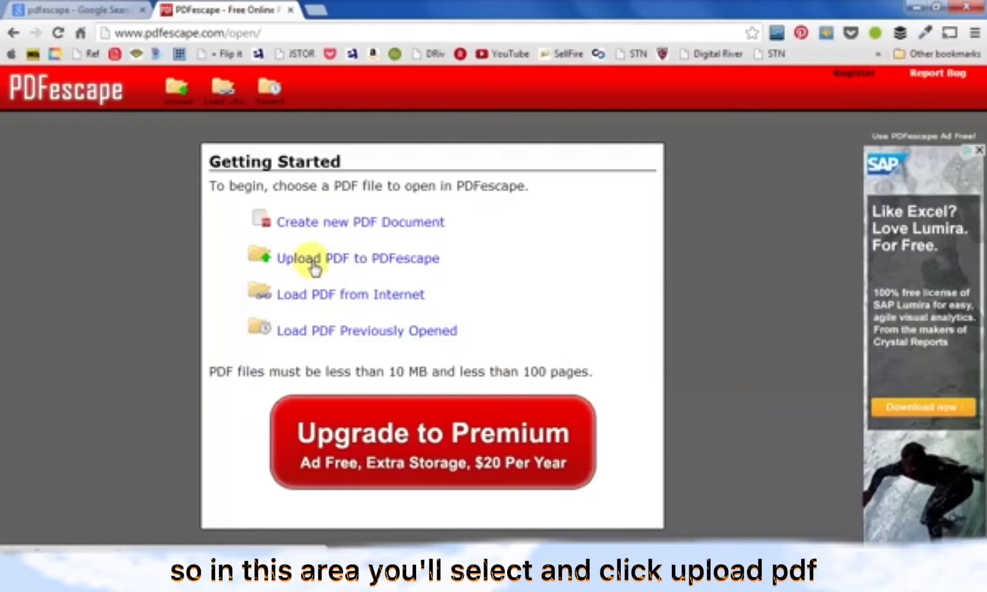
Upload application_supplement.pdf from the Desktop to PDFescape.
left_click(314, 262)
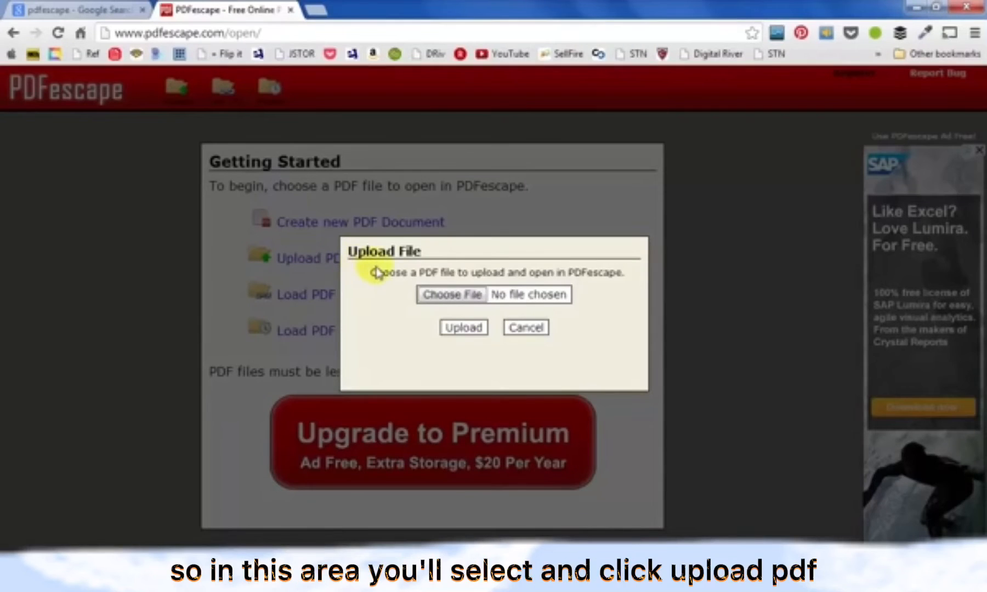
left_click(436, 299)
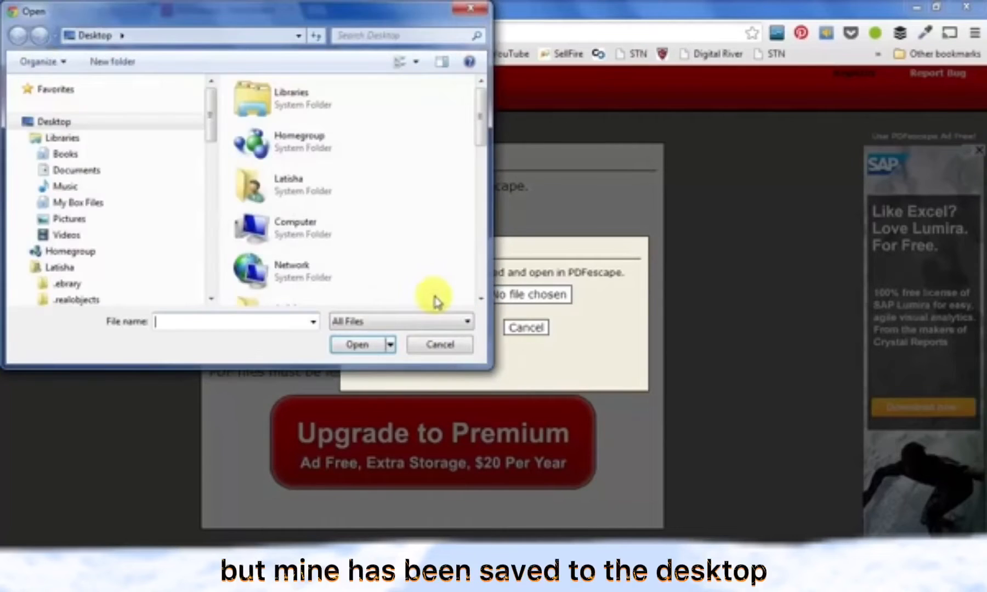
left_click_drag(479, 124, 479, 203)
left_click(360, 174)
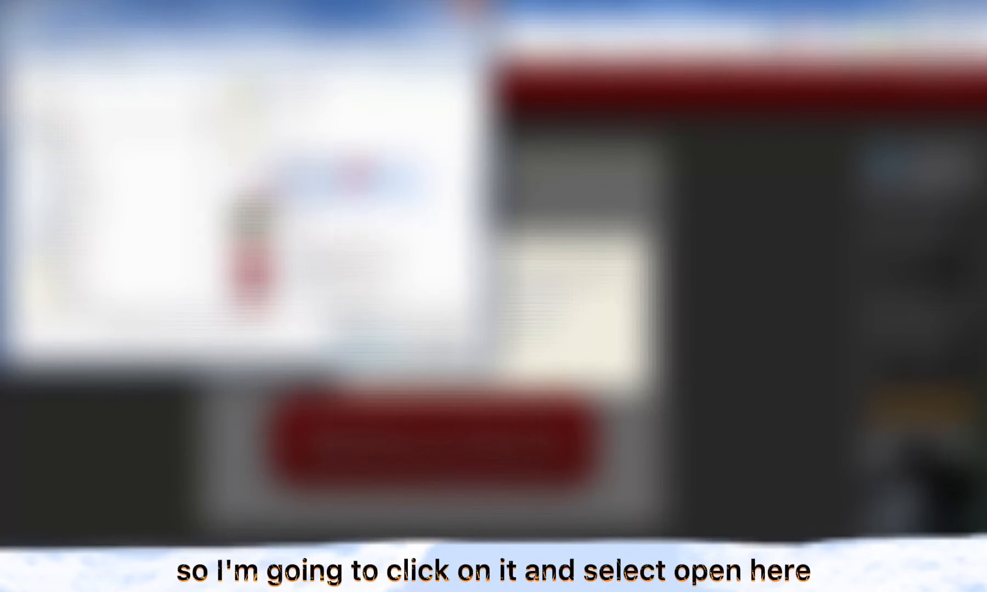
left_click(352, 341)
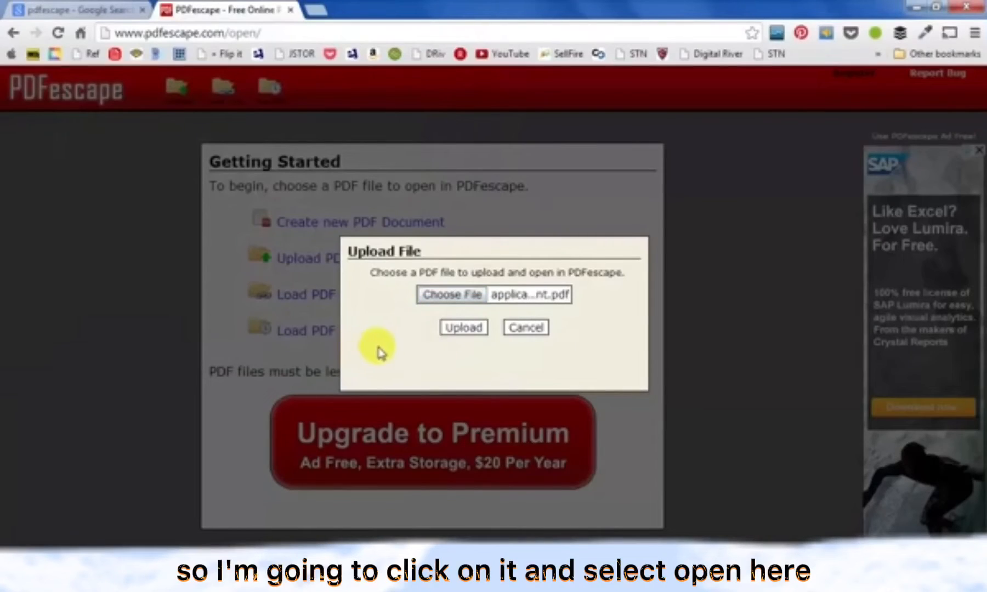
left_click(462, 328)
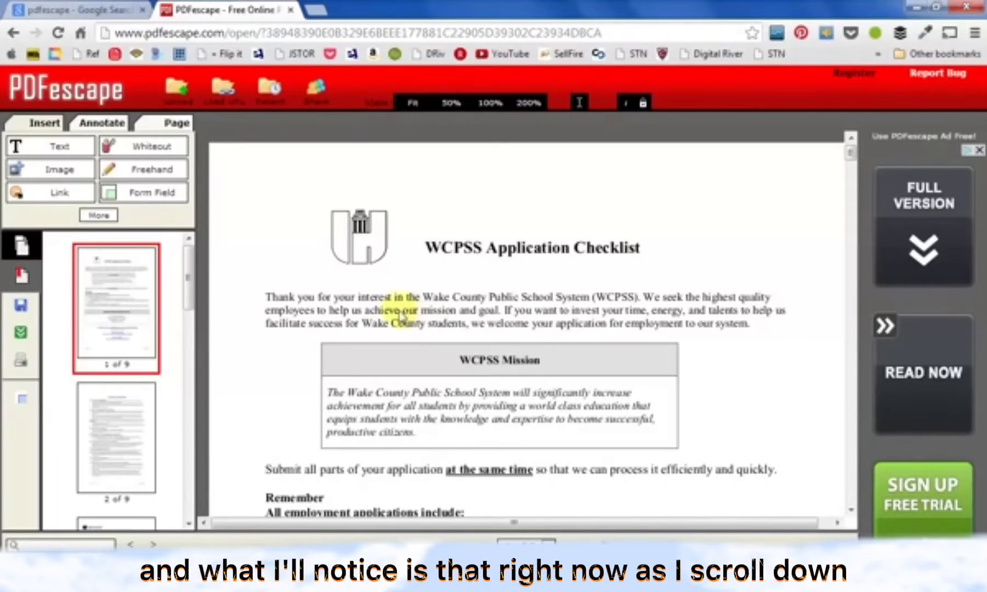
Add a Checkbox form field over the box for the complete, signed Employment Application, shrunk to fit the box and left unchecked.
scroll(380, 313, "down", 3)
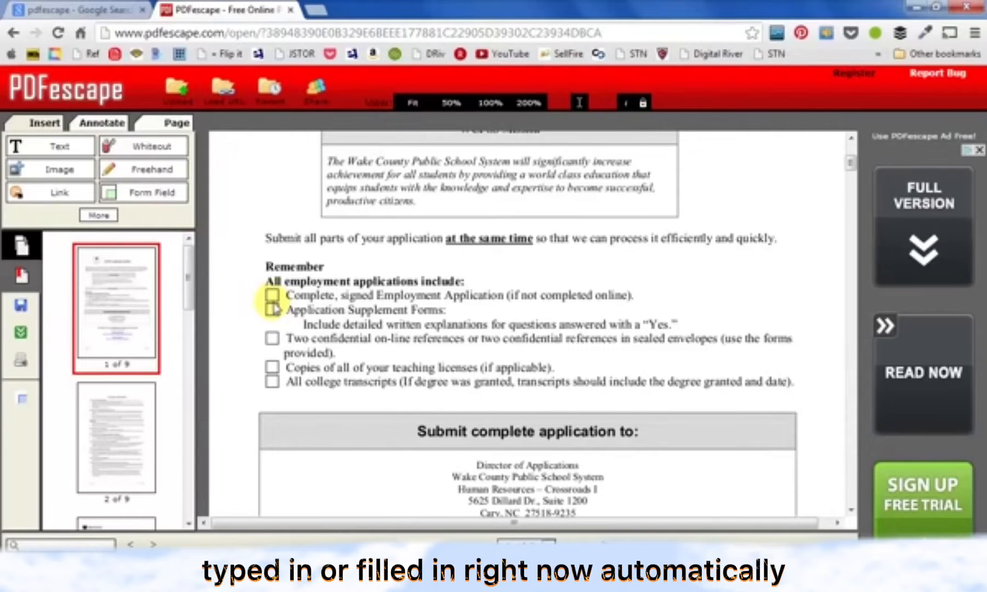
left_click(148, 196)
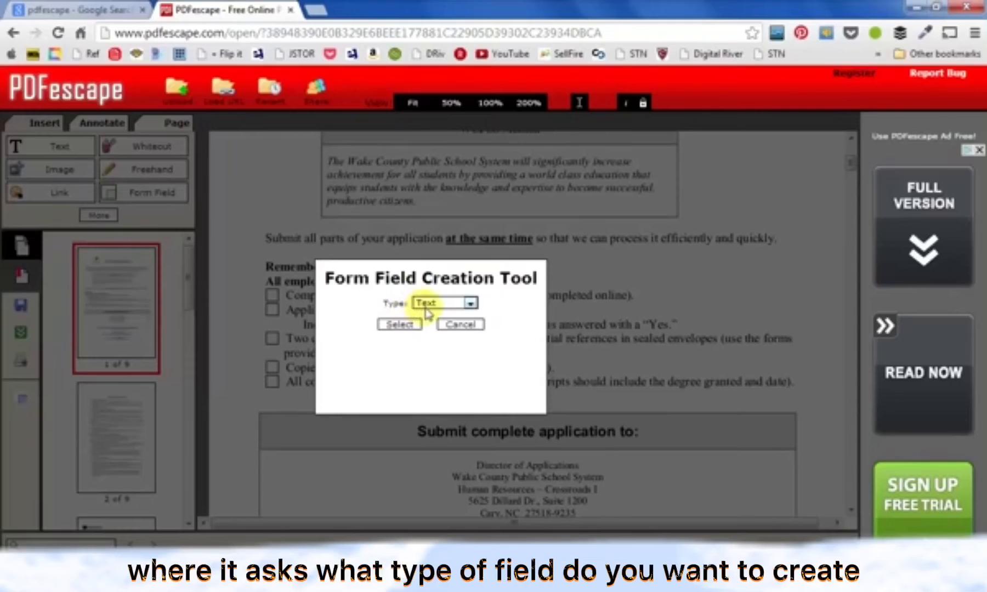
left_click(470, 304)
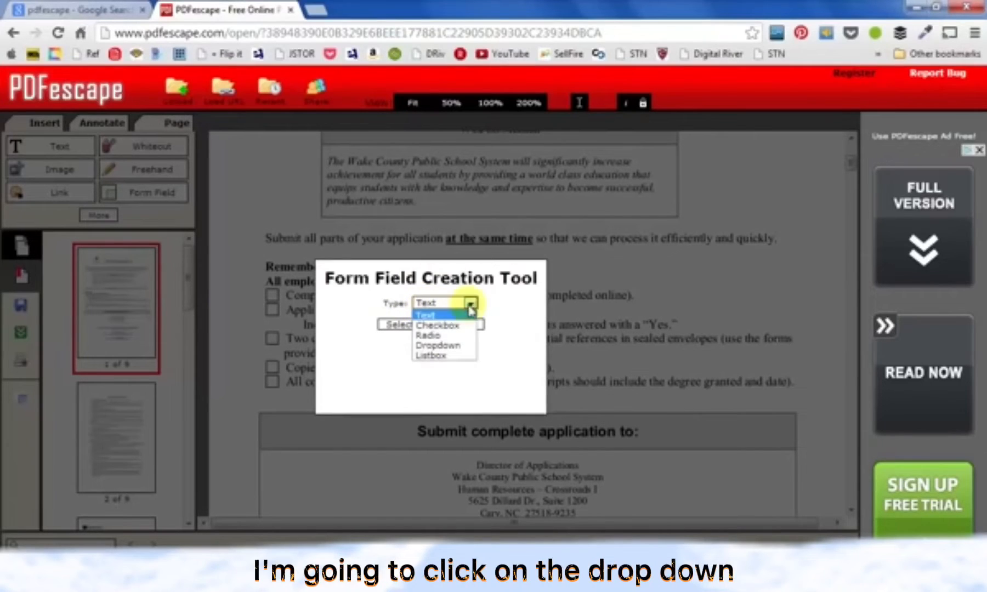
left_click(444, 327)
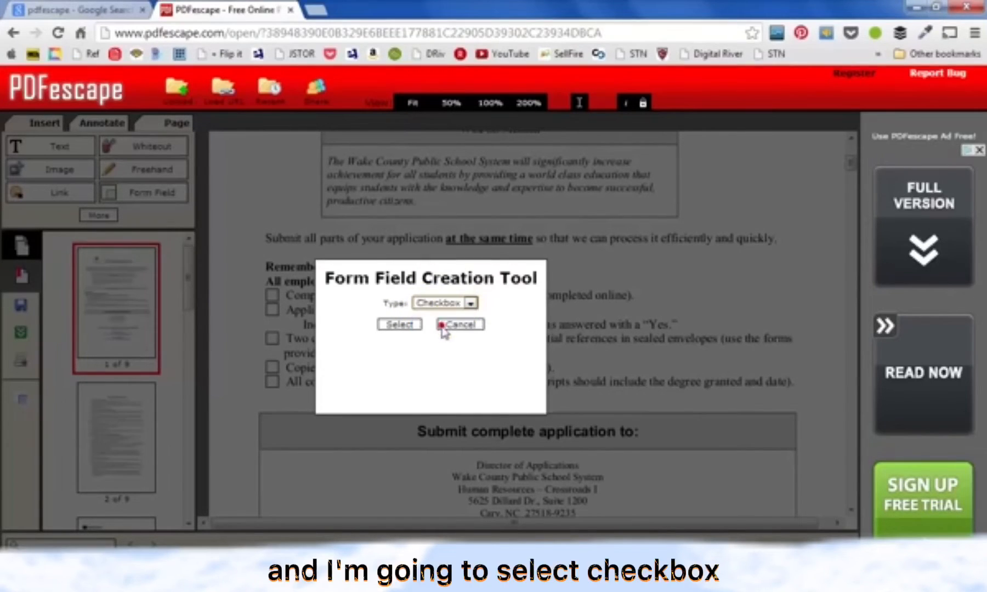
left_click(399, 326)
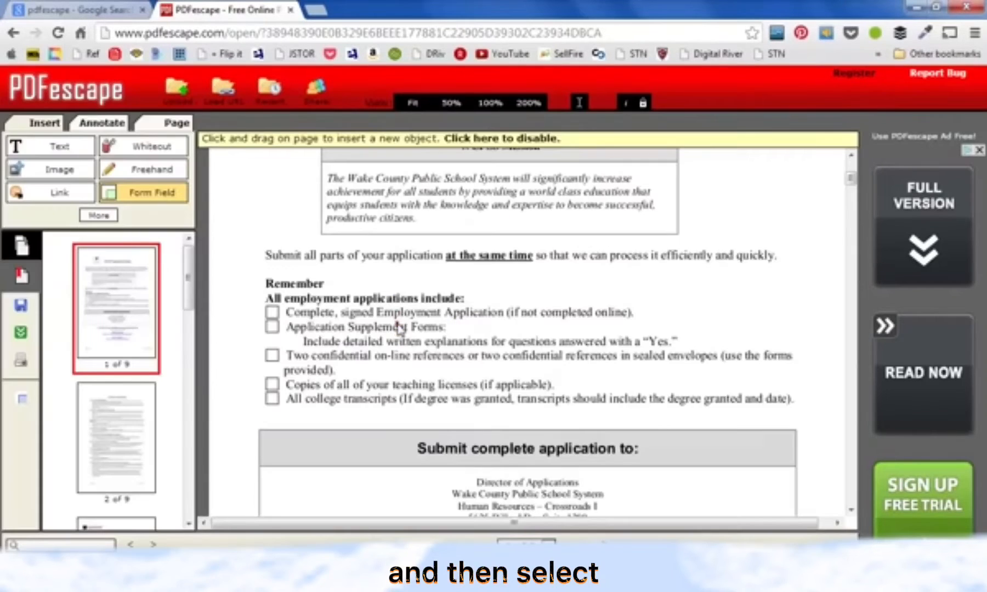
left_click(274, 318)
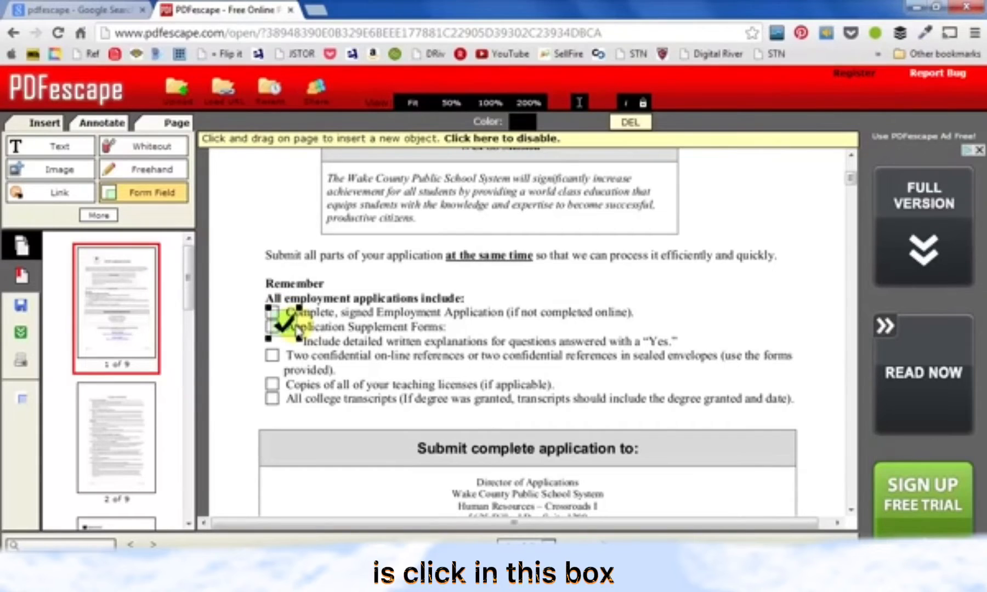
left_click_drag(296, 329, 292, 331)
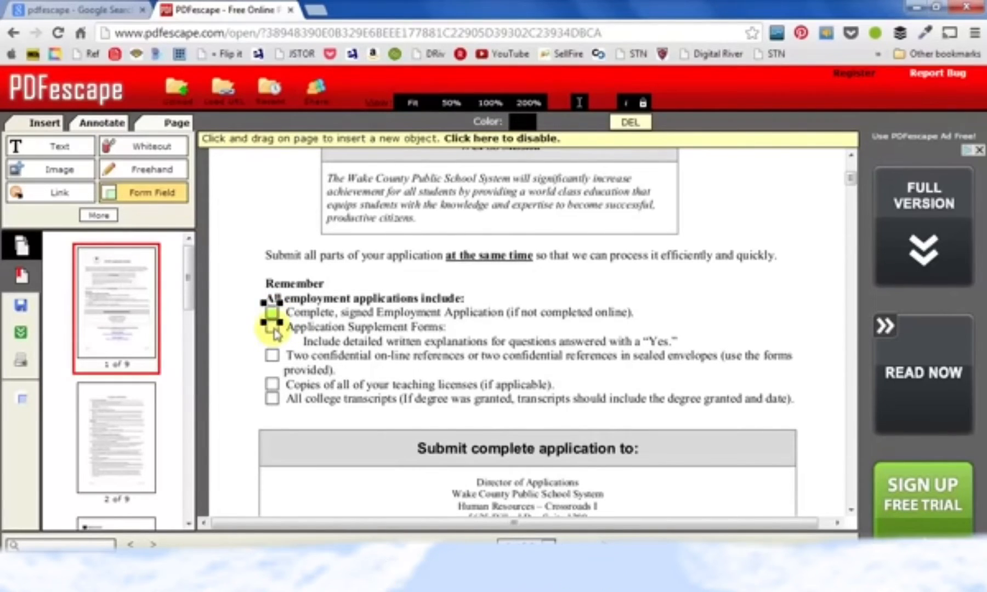
Add unchecked checkbox fields over the boxes for Application Supplement Forms and the two confidential references, shrunk to fit each box.
left_click(271, 328)
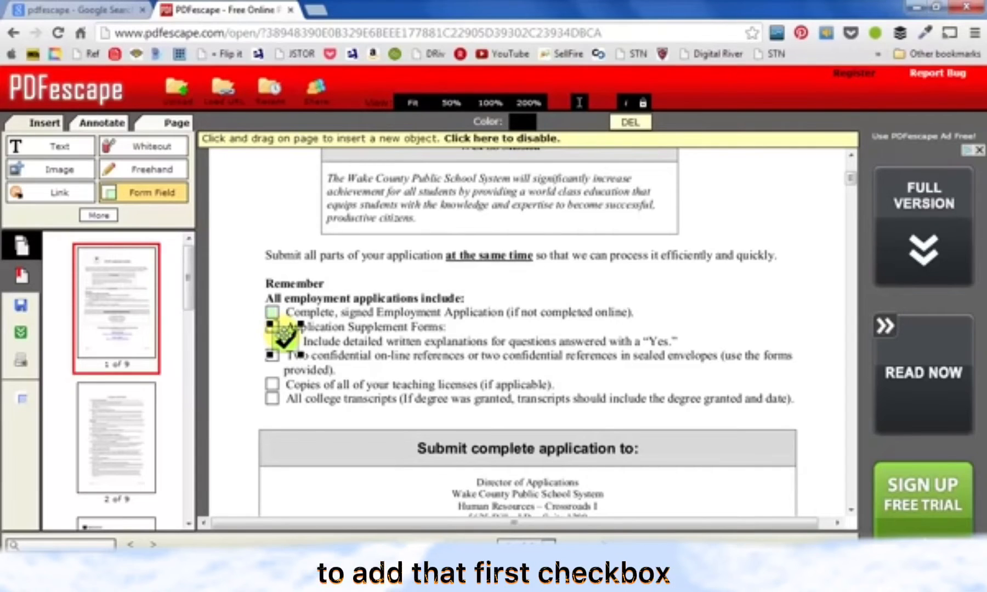
mouse_move(285, 336)
left_mouse_down()
mouse_move(279, 329)
mouse_move(280, 339)
left_mouse_up()
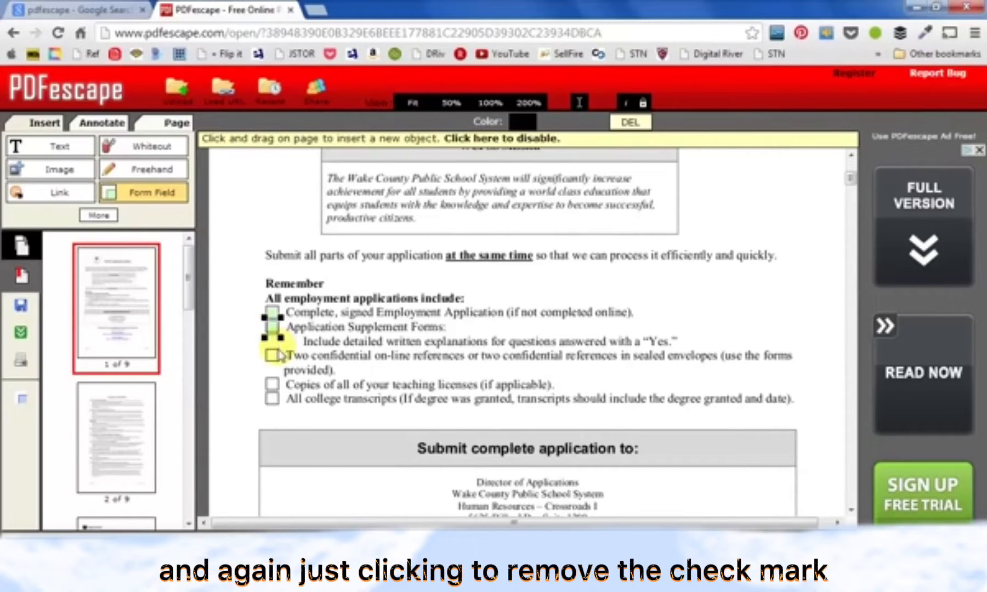
left_click(273, 357)
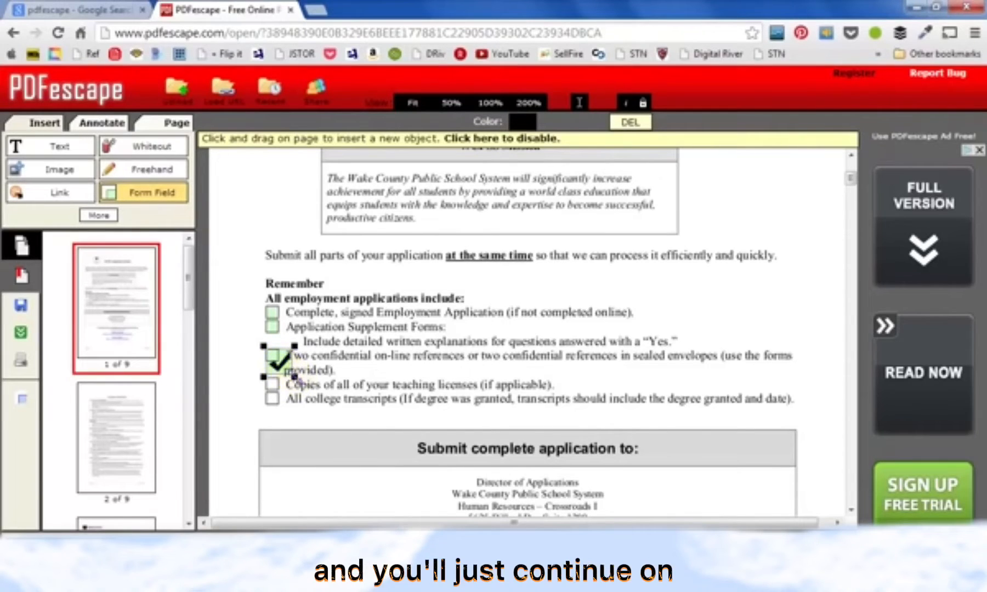
left_click_drag(295, 378, 278, 364)
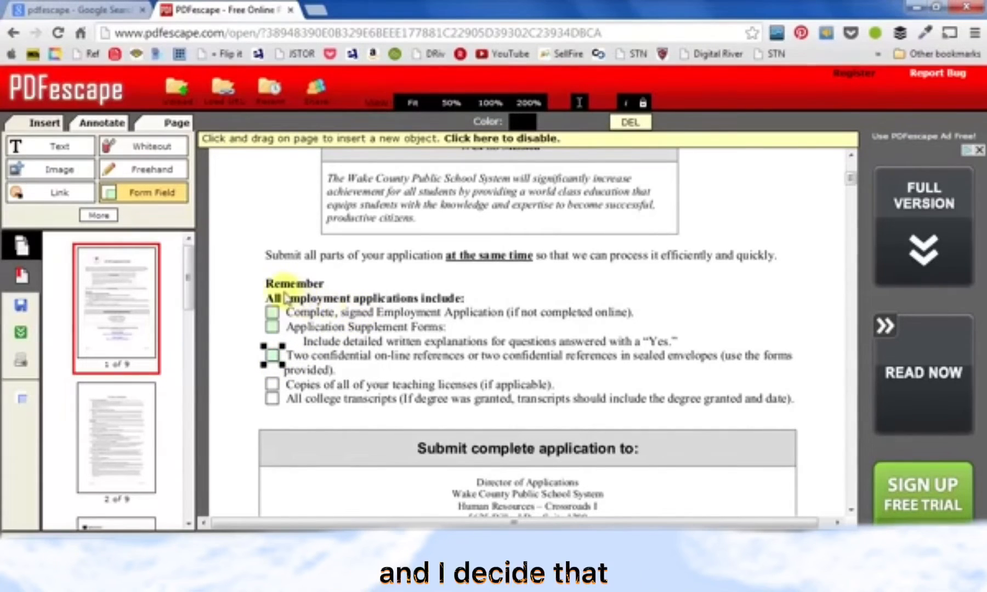
Try a checkbox field on the Full Name line of the Application Supplement Waiver page, and delete it.
scroll(332, 302, "down", 5)
scroll(333, 305, "down", 5)
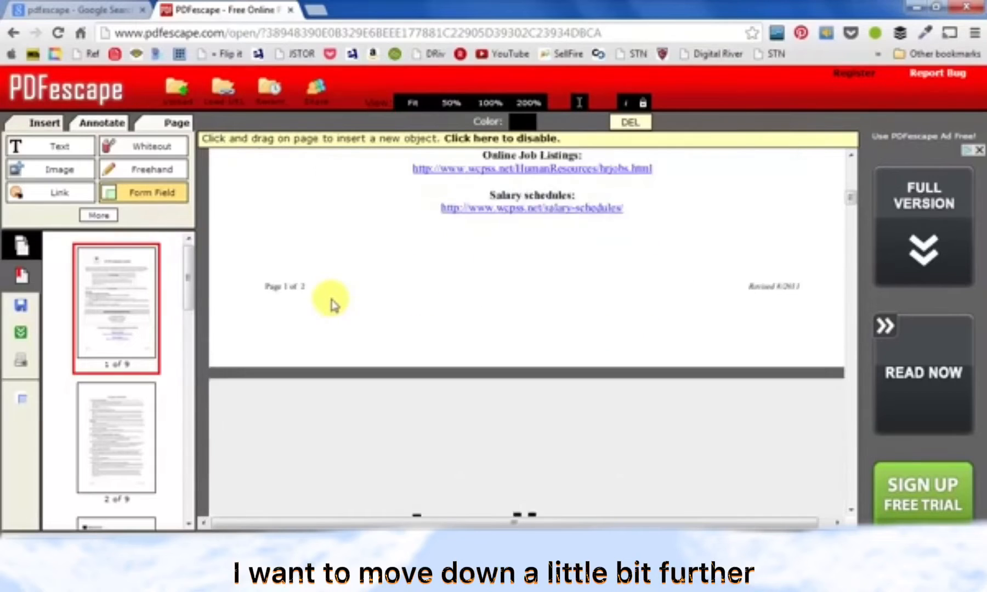
scroll(332, 303, "down", 10)
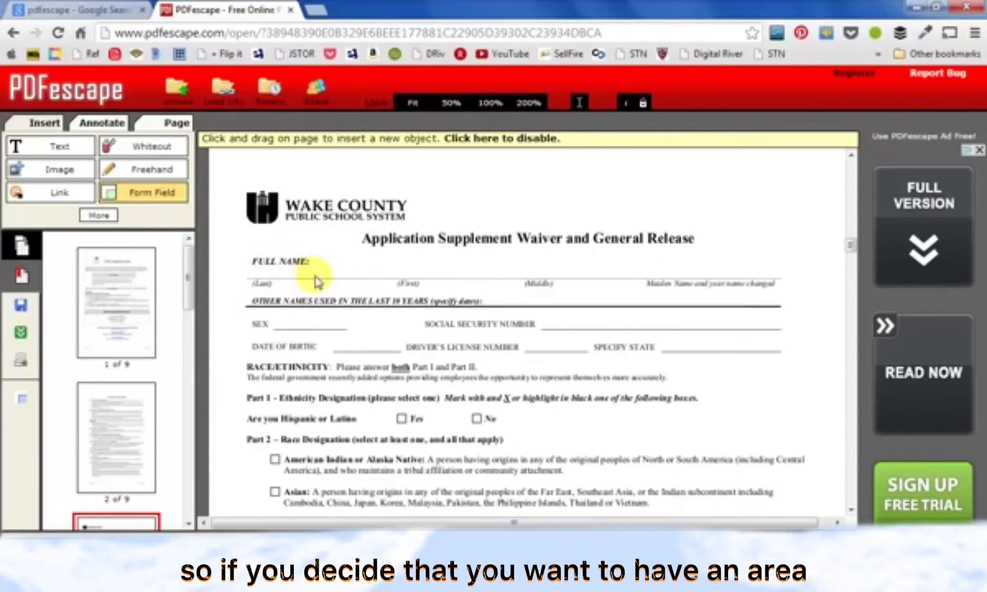
left_click(256, 273)
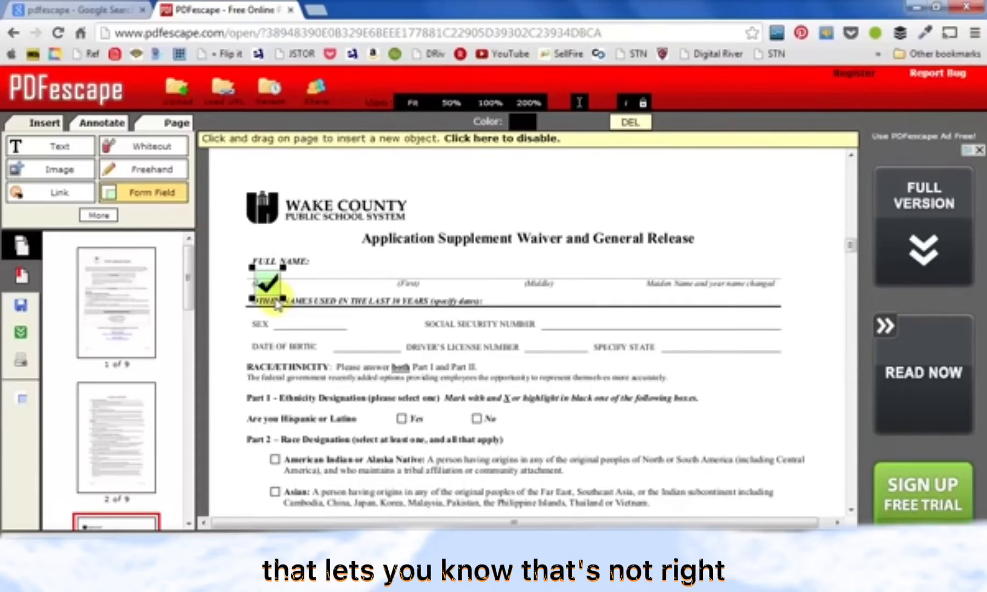
left_click(625, 123)
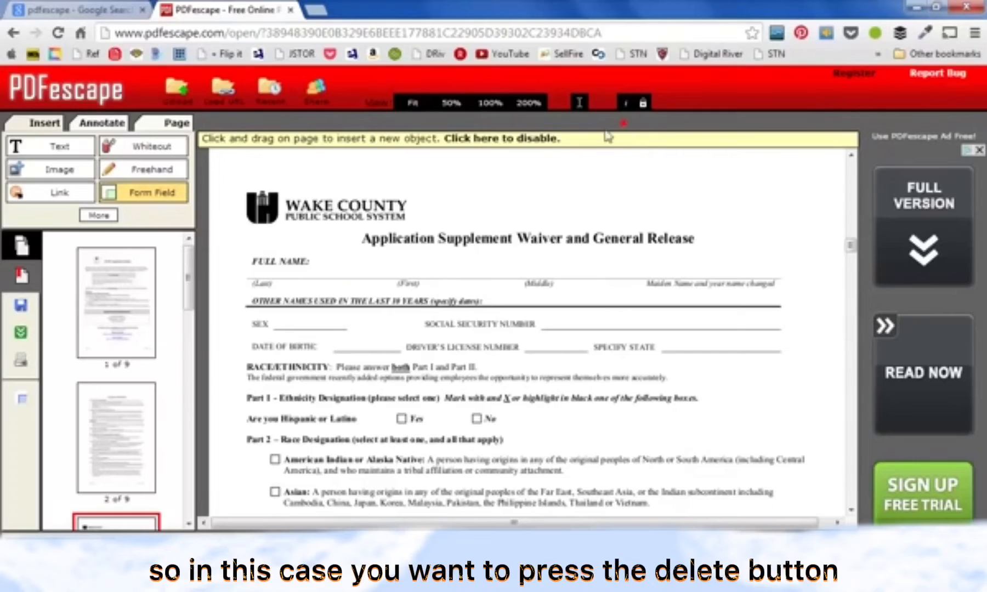
Add a Text form field above the Last label on the Full Name line, resized to fit the space above the line.
left_click(144, 195)
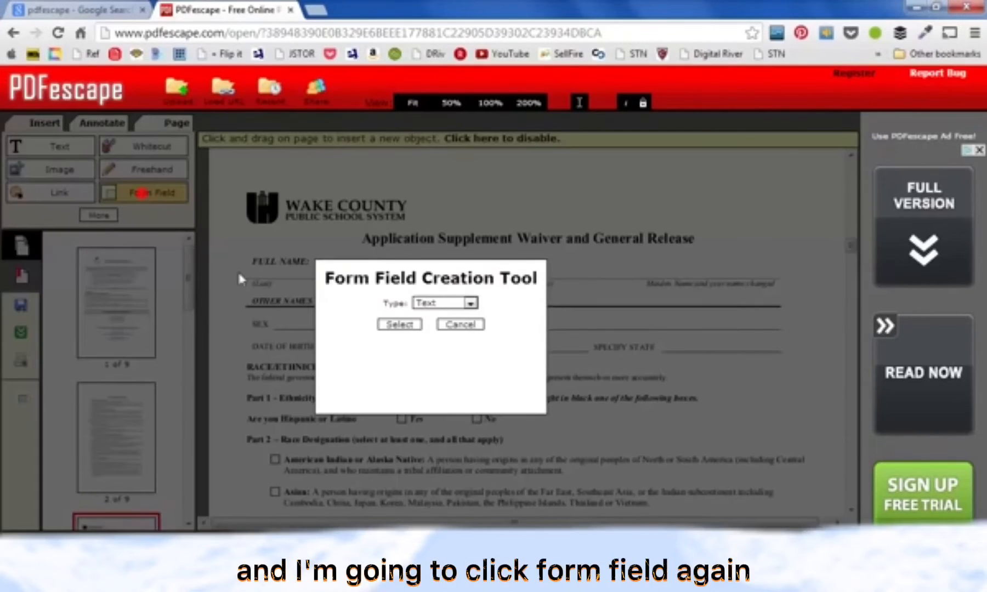
left_click(399, 324)
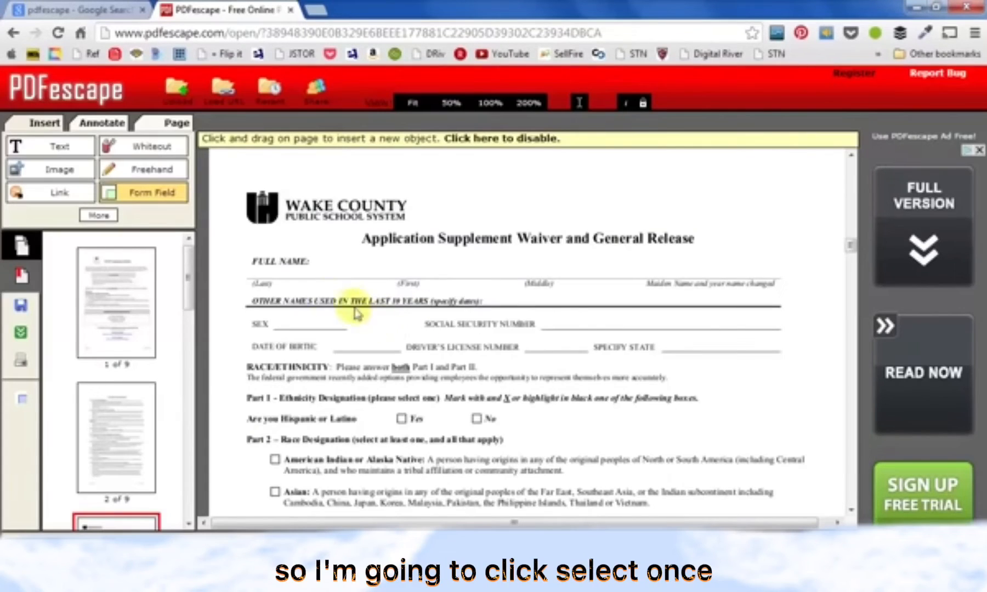
left_click(261, 279)
left_click(307, 280)
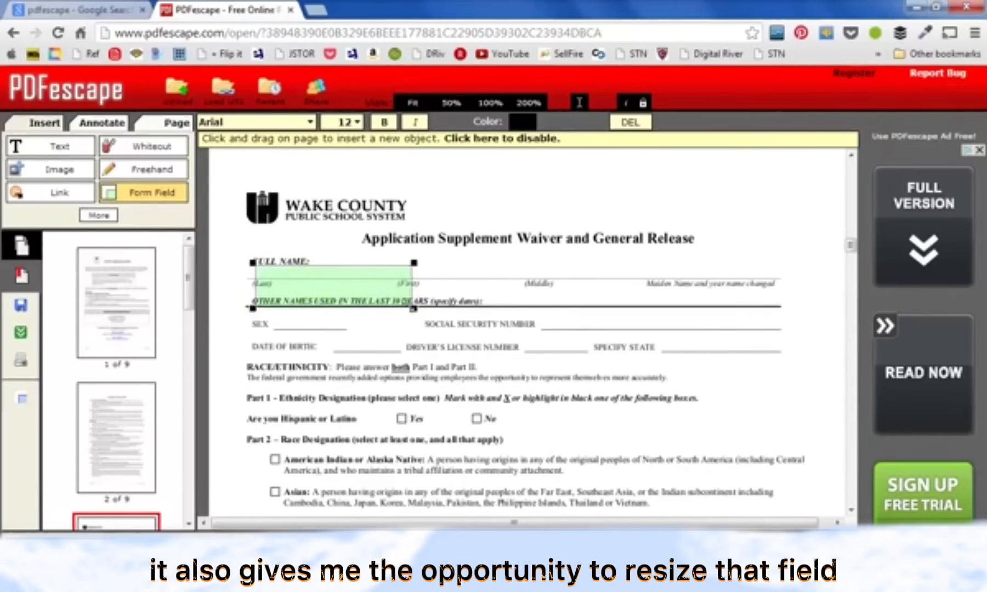
left_click_drag(414, 308, 364, 280)
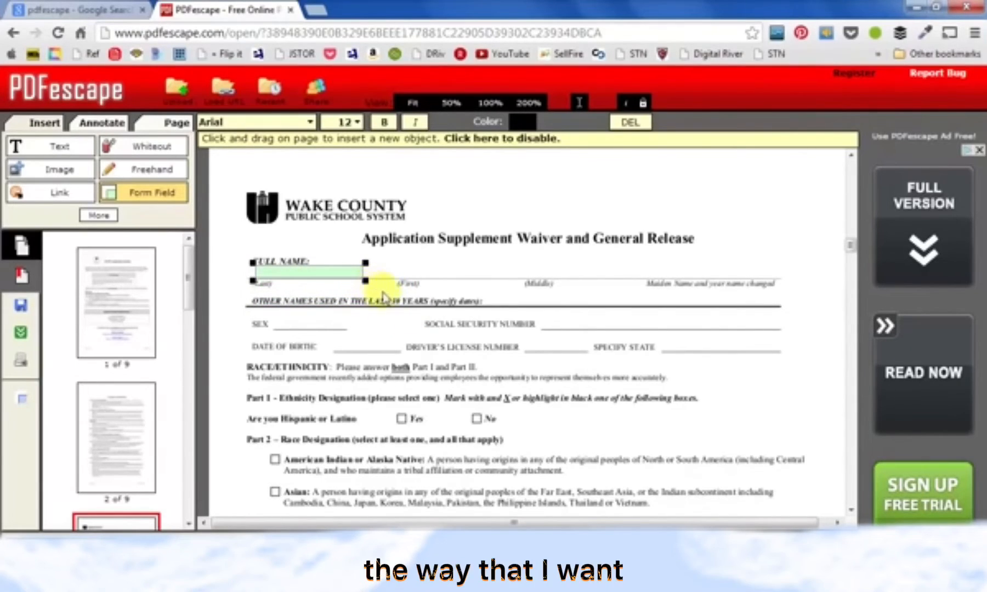
Add a text form field above the First label on the Full Name line, resized to fit the space above the line.
left_click(408, 270)
left_click(409, 268)
left_click_drag(443, 284, 423, 280)
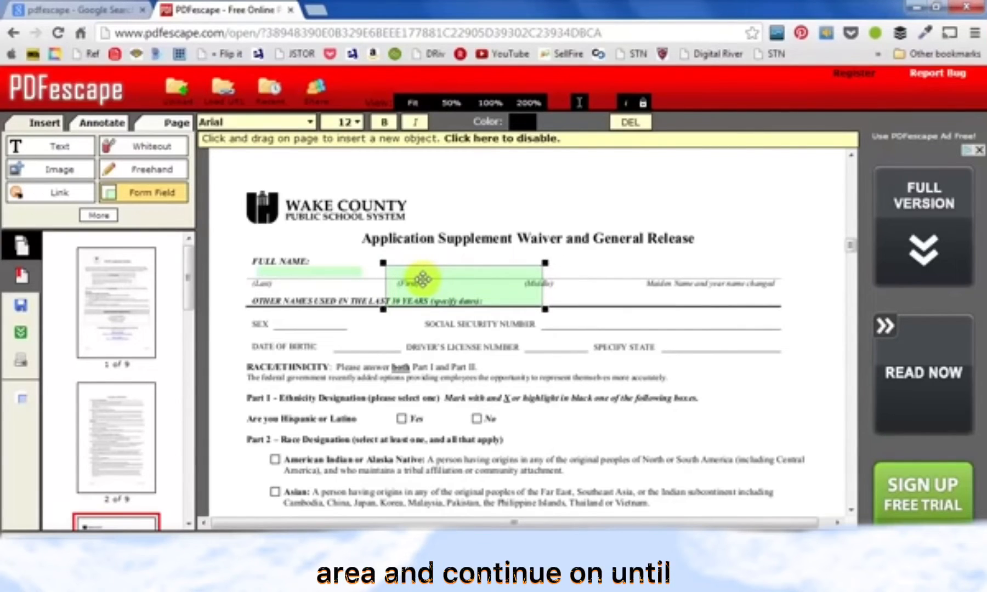
left_click_drag(545, 309, 481, 278)
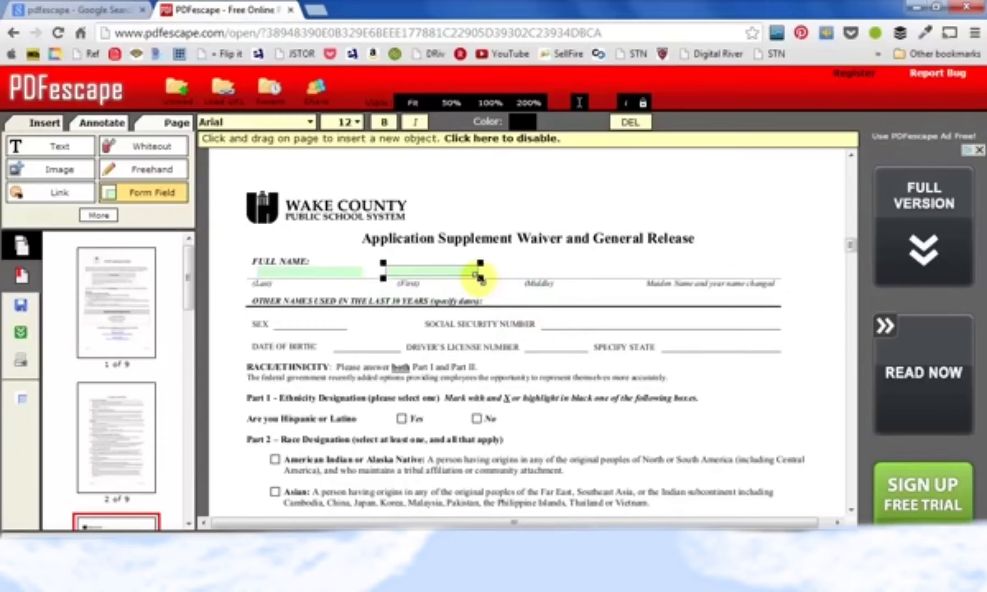
Add a text form field above the Middle label on the Full Name line, resized to fit the space above the line.
left_click(525, 266)
left_click_drag(544, 280, 528, 275)
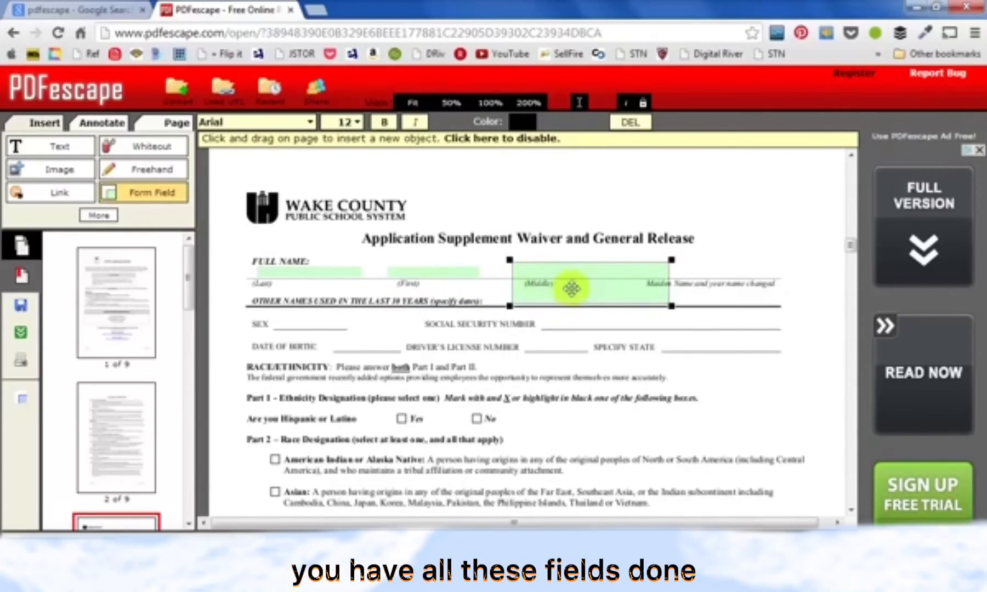
left_click_drag(671, 305, 603, 278)
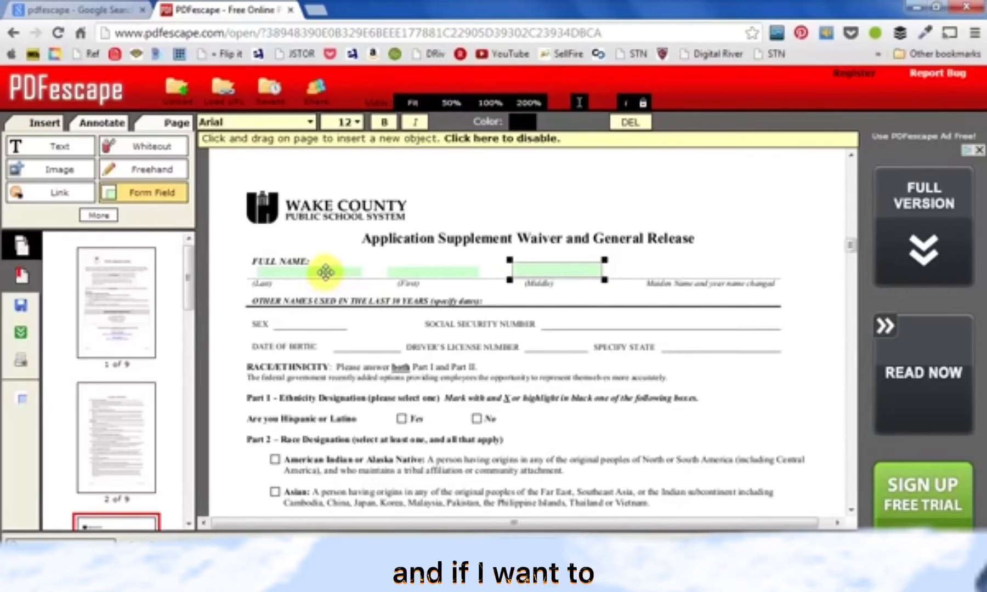
Save and download the edited PDF to the Desktop under the file name New Application.
left_click(23, 341)
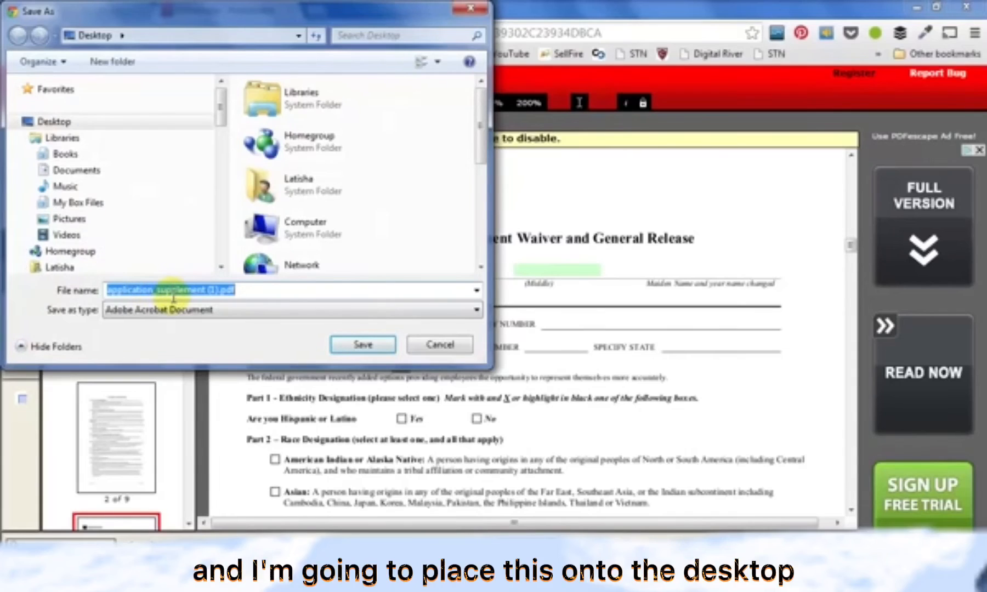
type("Ne")
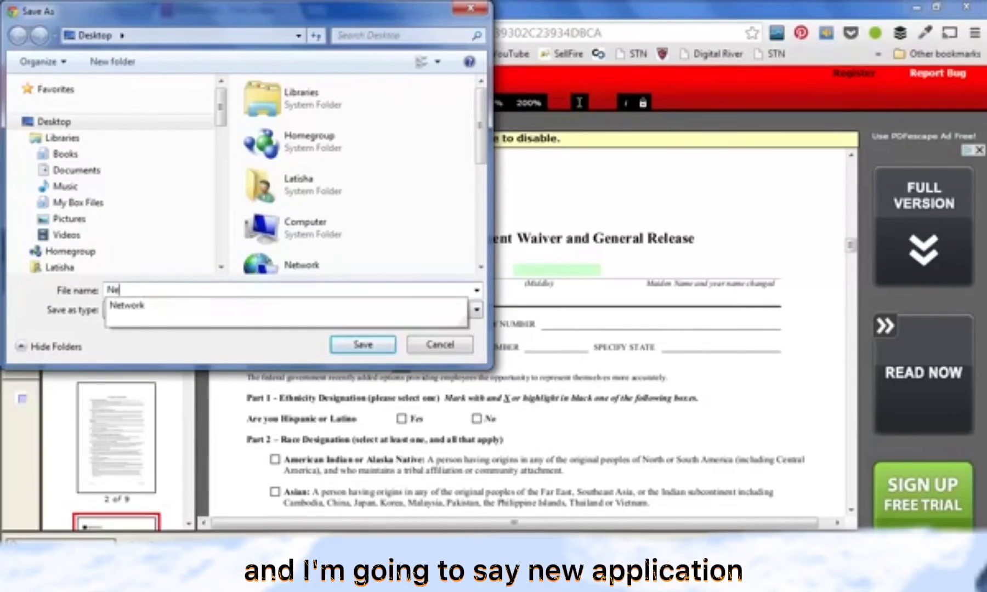
type("w Application")
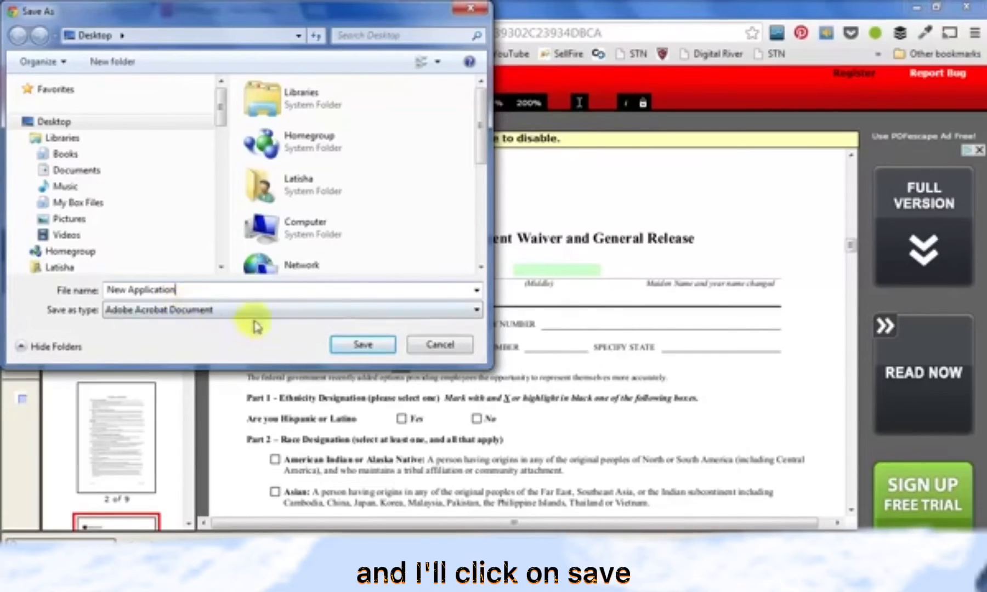
left_click(355, 345)
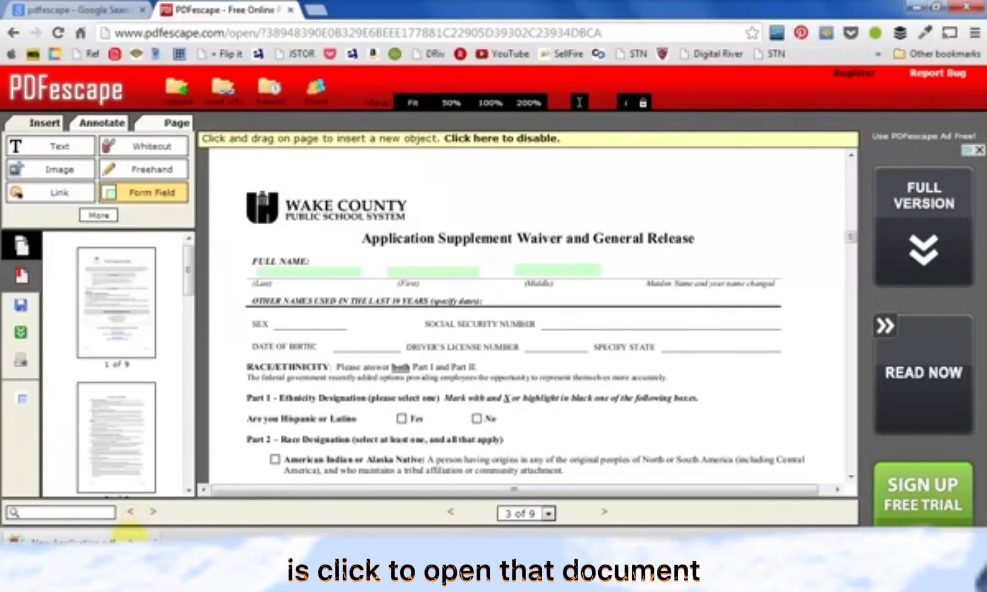
Open the downloaded New Application.pdf in Adobe Reader and bring its application checklist into view.
left_click(134, 538)
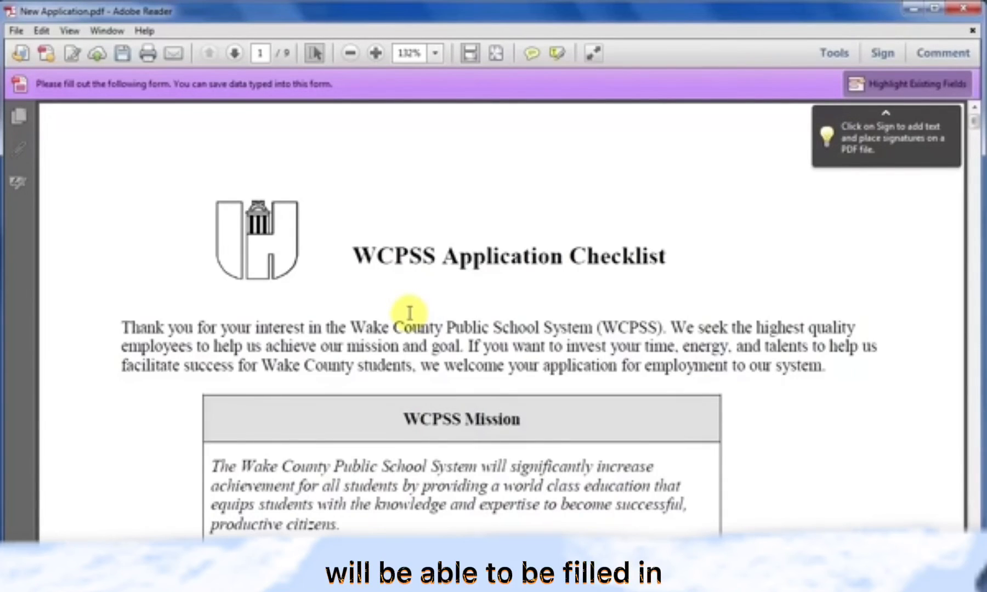
scroll(409, 313, "down", 6)
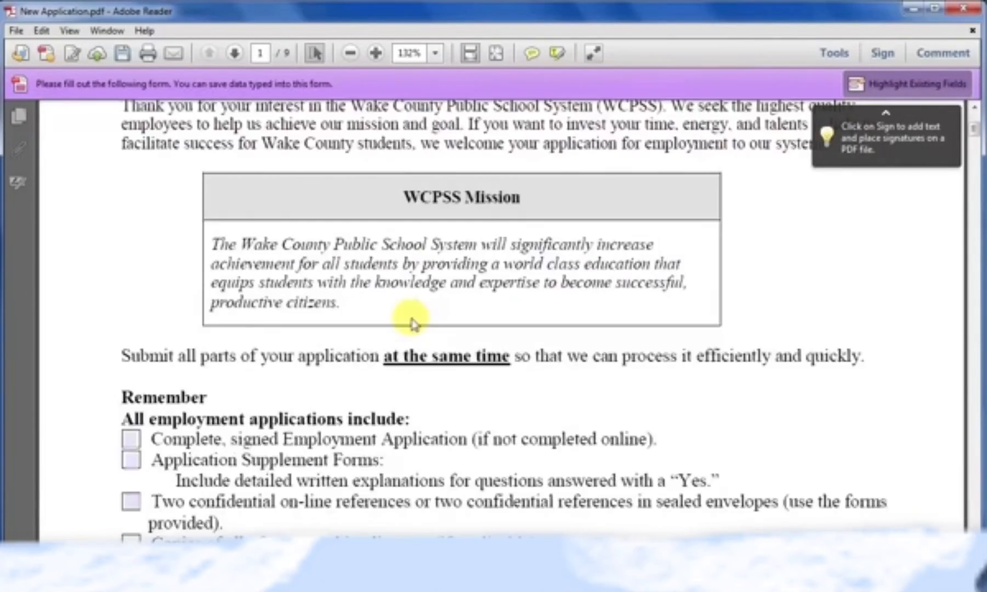
scroll(407, 314, "down", 1)
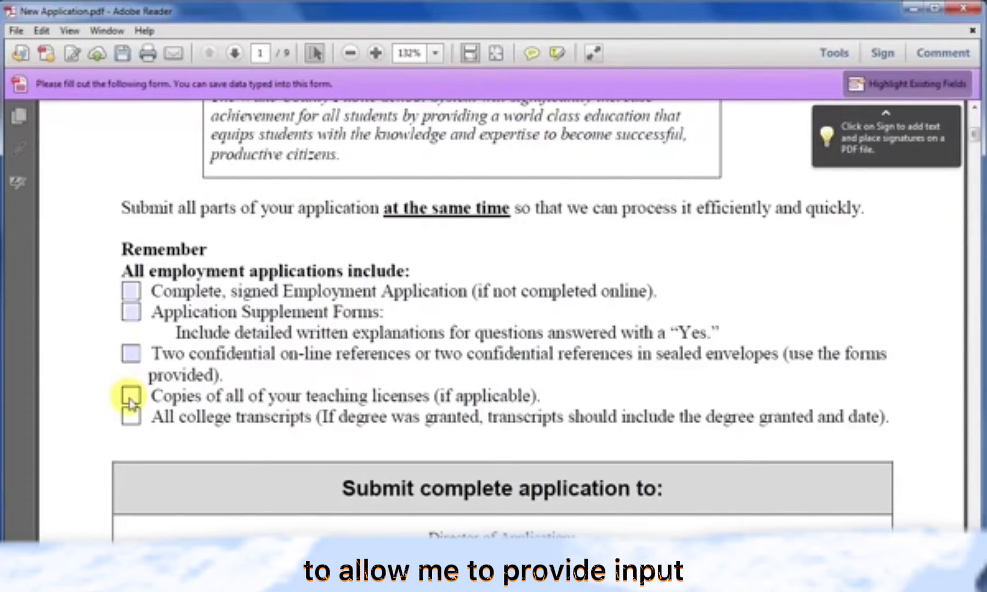
Test the Employment Application, Application Supplement Forms and two confidential references checkboxes by ticking all three and unticking them again.
left_click(131, 292)
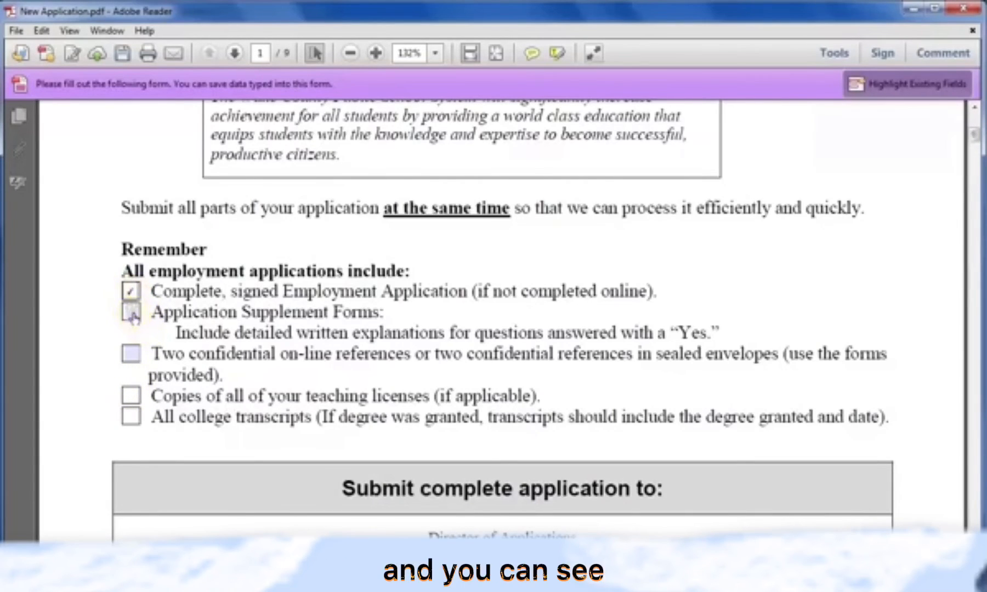
left_click(130, 312)
left_click(131, 354)
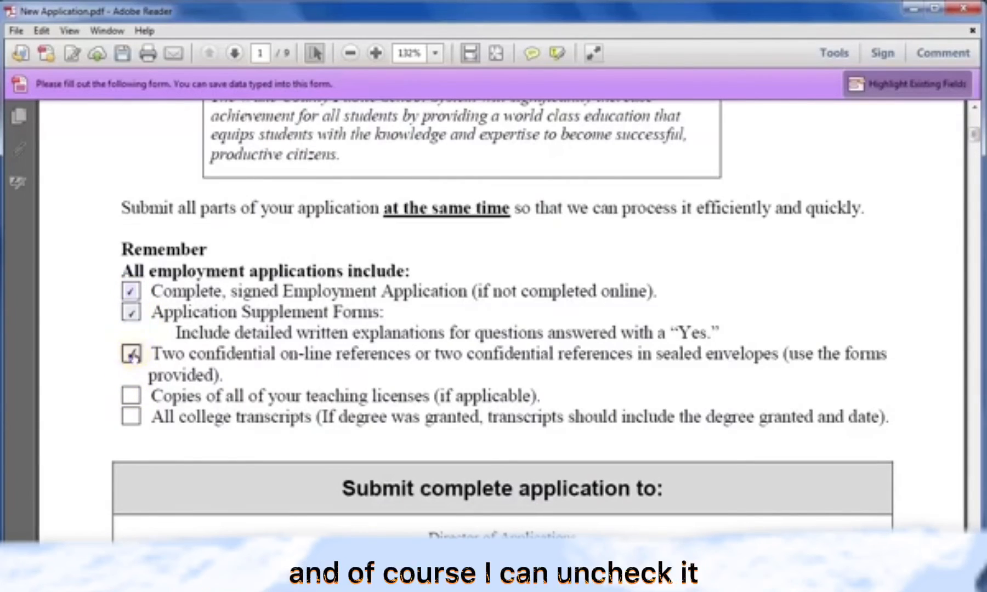
left_click(130, 353)
left_click(132, 312)
left_click(126, 290)
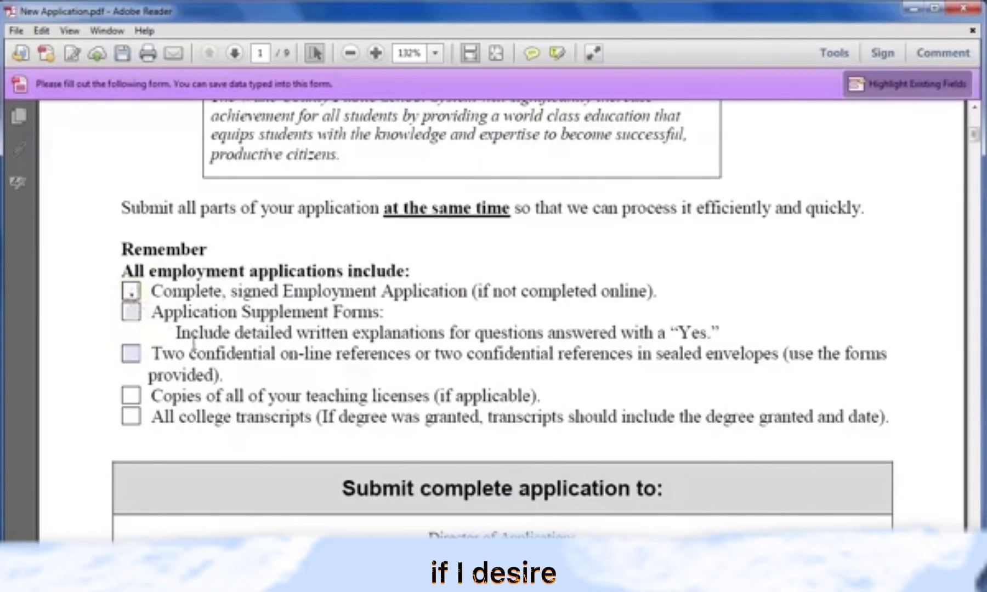
Enter the applicant's last name in the Last field of the Full Name line on the Application Supplement Waiver page.
scroll(161, 333, "down", 5)
scroll(185, 332, "down", 14)
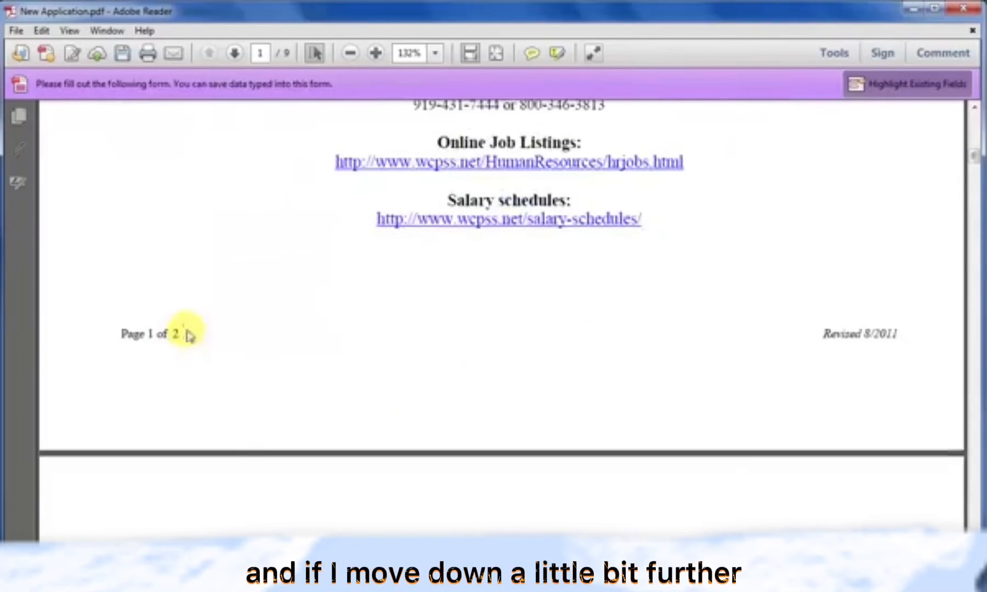
scroll(185, 332, "down", 15)
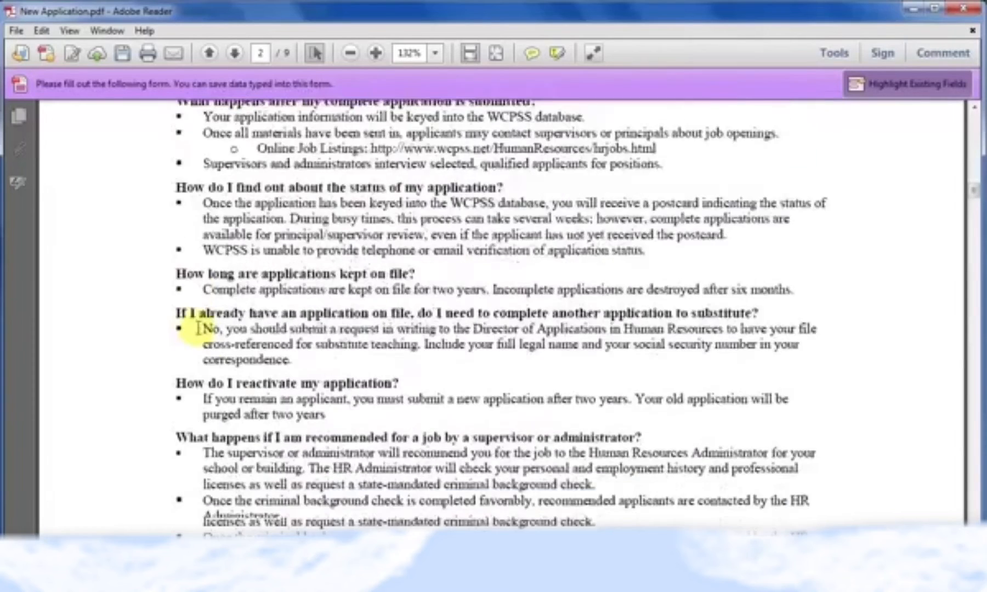
scroll(203, 331, "down", 4)
left_click(195, 304)
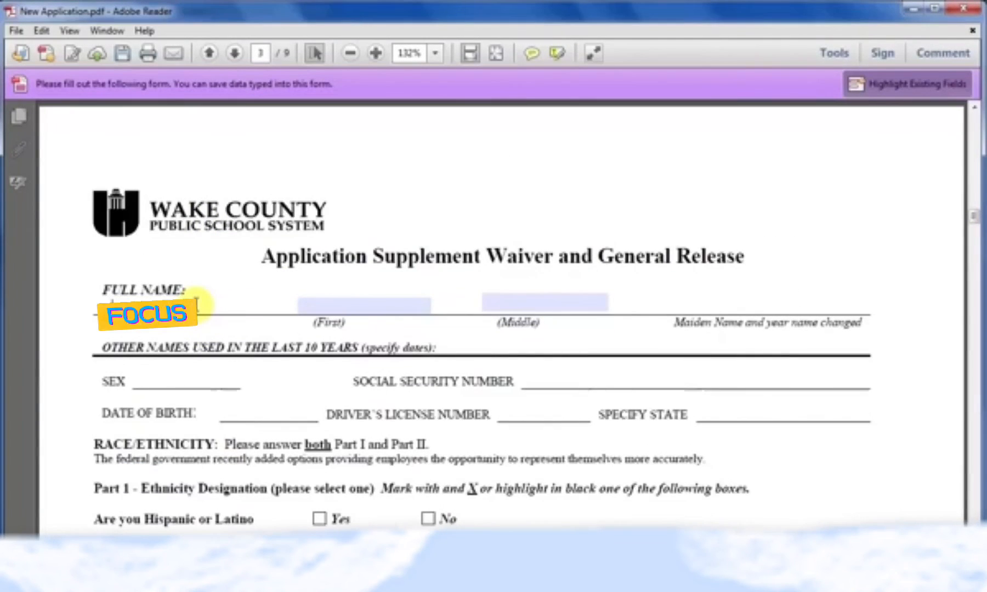
left_click(315, 304)
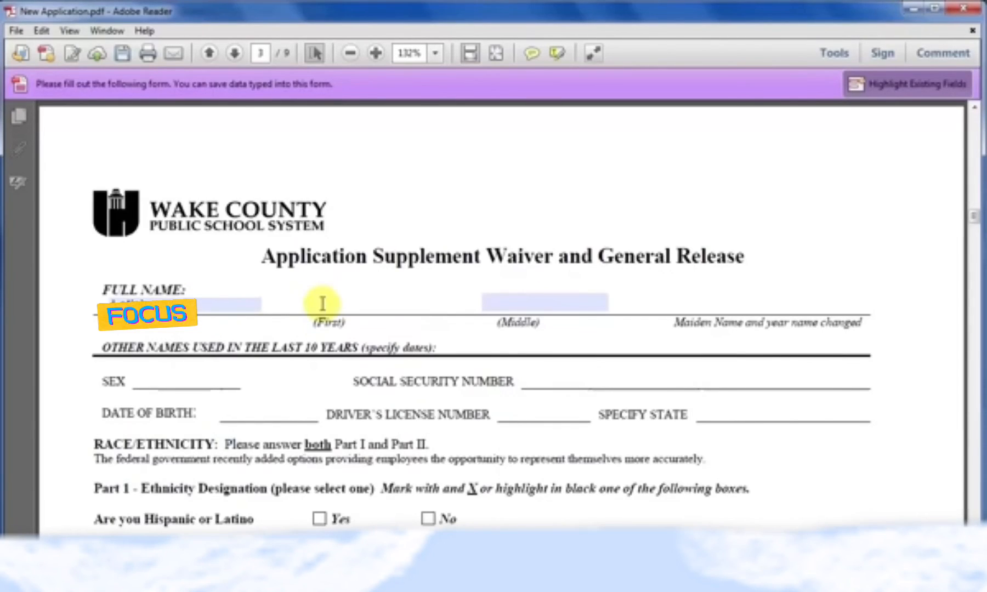
left_click_drag(171, 305, 99, 304)
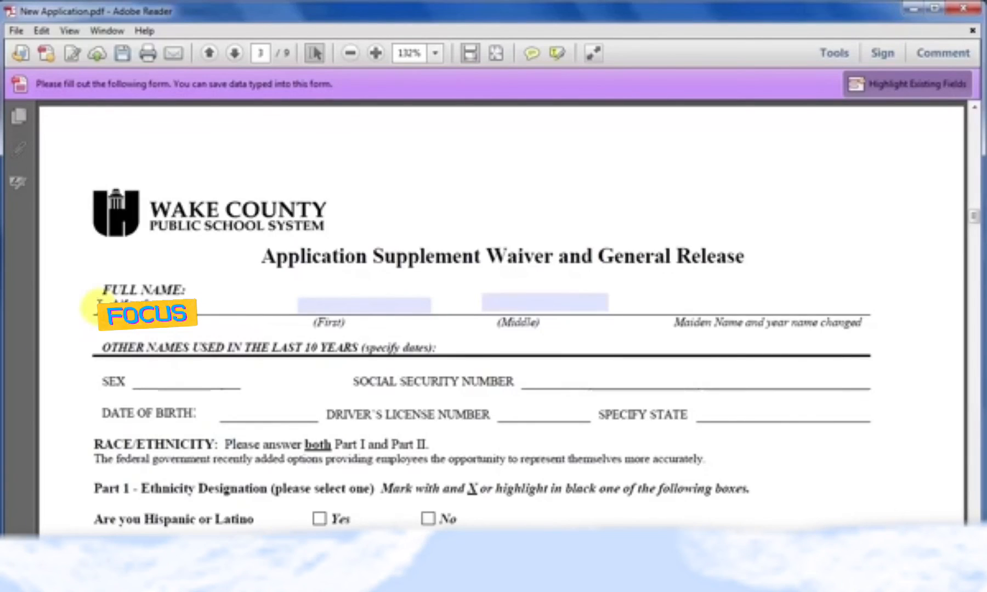
Enter the applicant's first name in the First field of the Full Name line and activate the Middle field.
left_click(338, 307)
type("J")
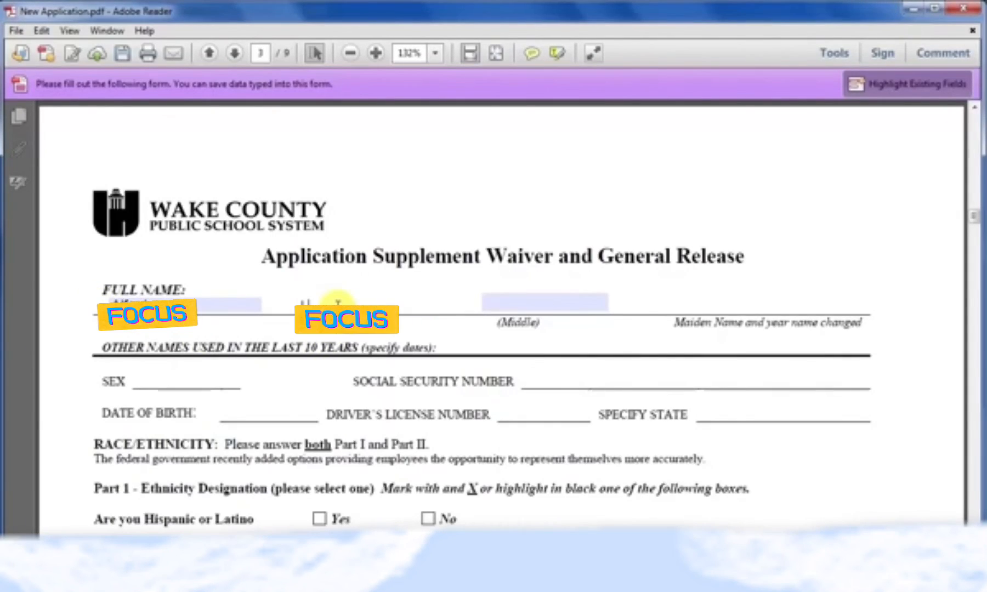
left_click(511, 301)
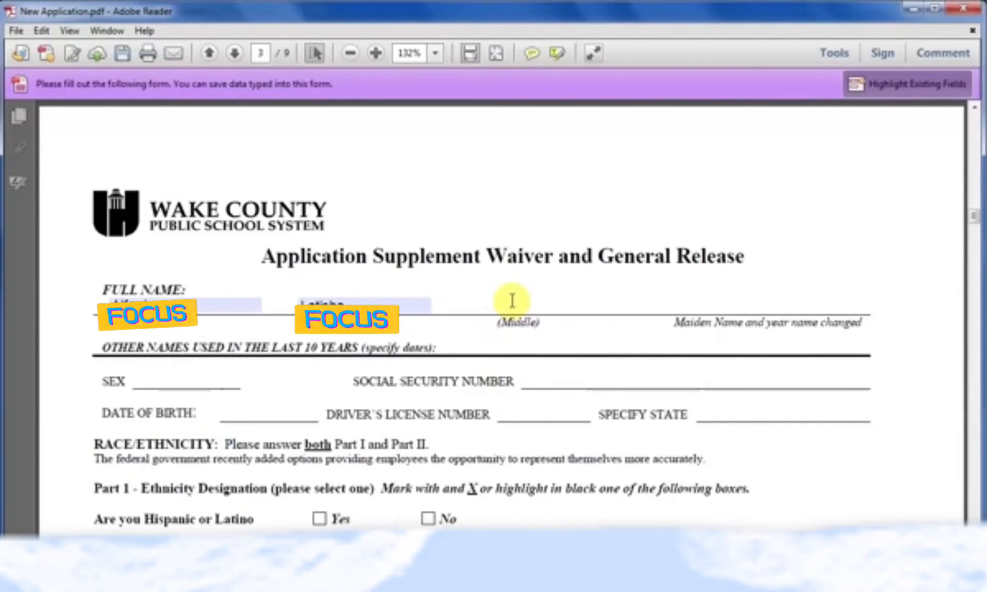